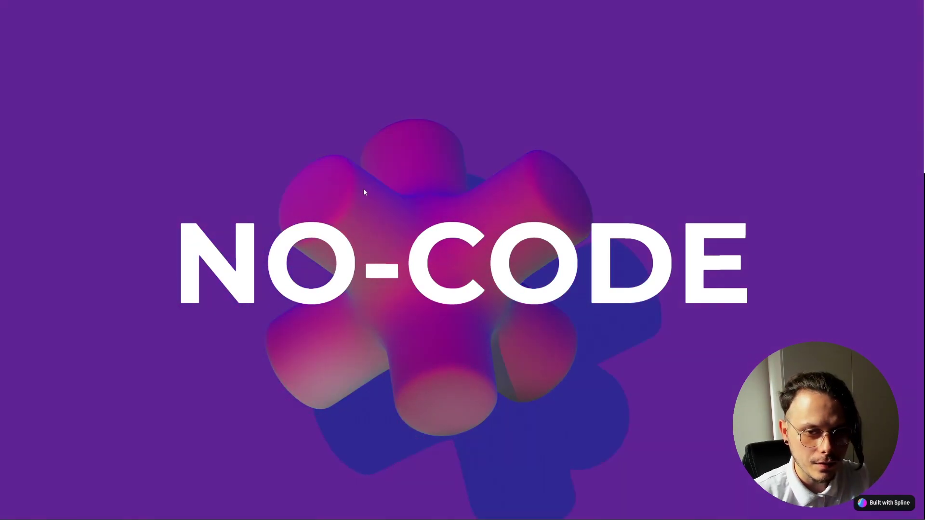
- Switch to the Webflow dashboard and create a new site from the Blank Site preset
key("ctrl+Tab")
left_click(714, 49)
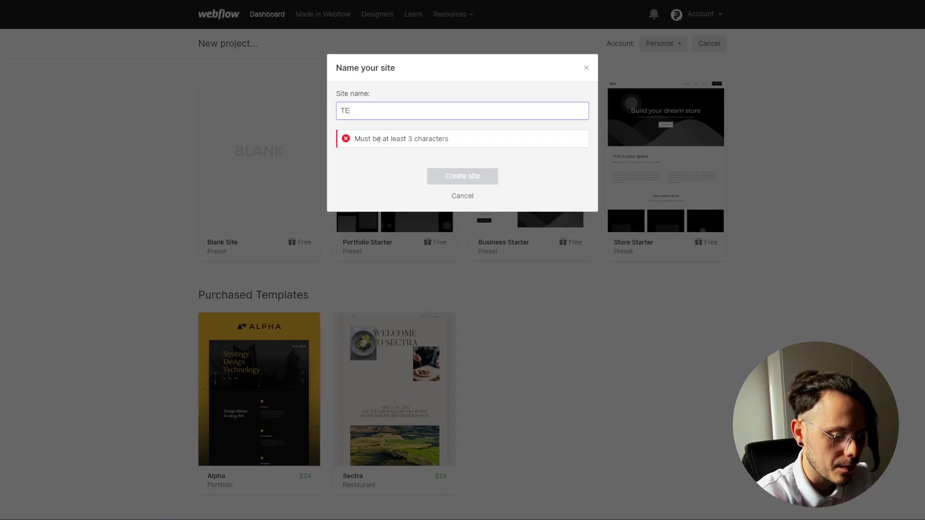
type("stSpol")
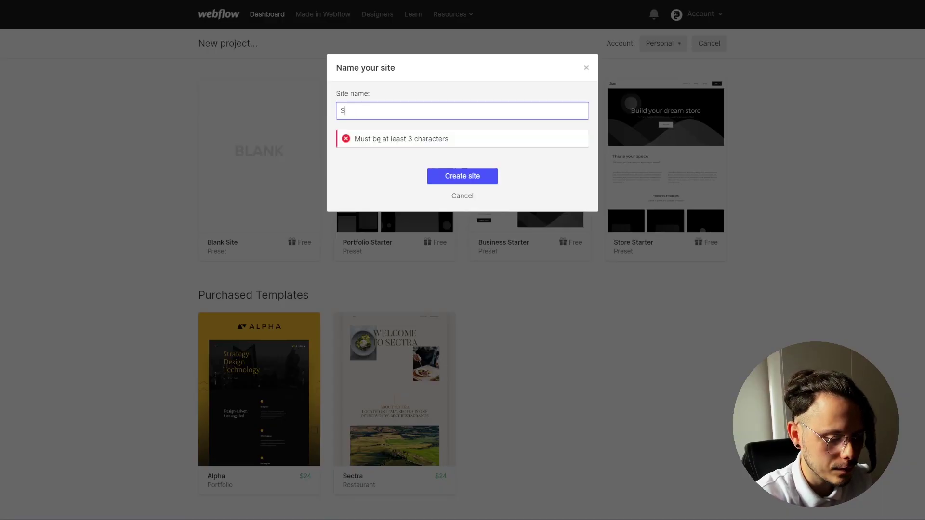
key("BackSpace")
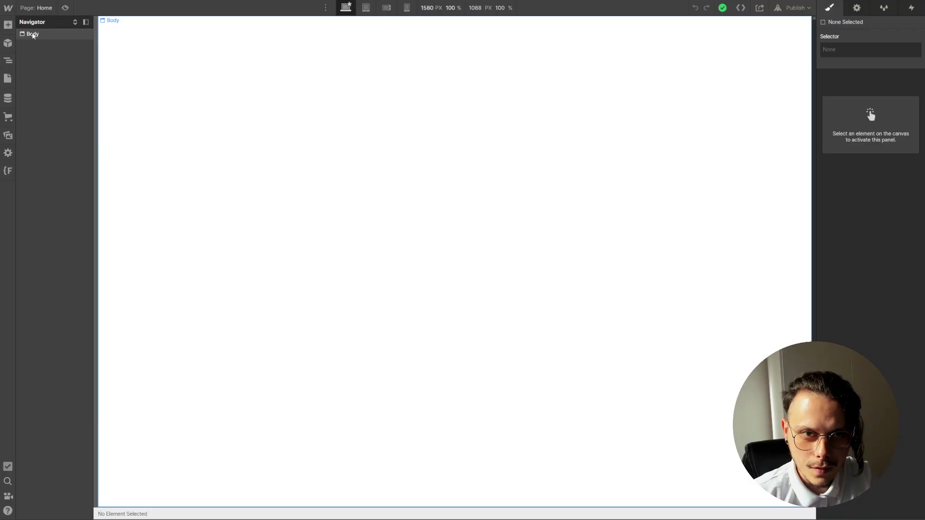
- Add a div block to the Body and give it the class global
left_click(33, 34)
key("ctrl+k")
type("glo")
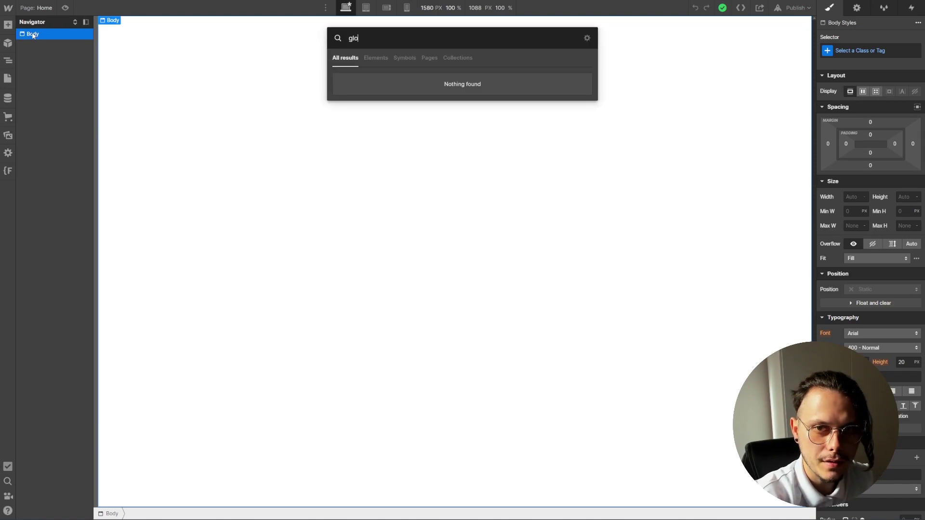
type("di")
key("Return")
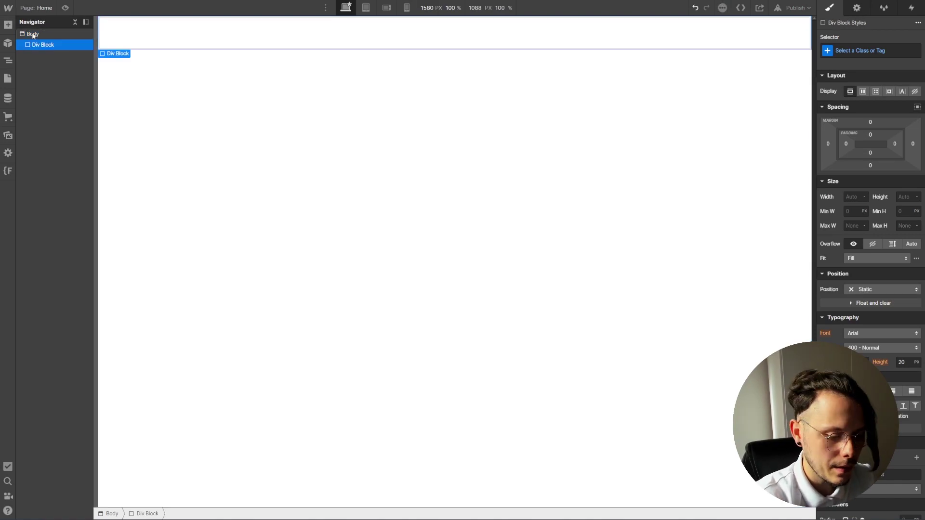
key("ctrl+Return")
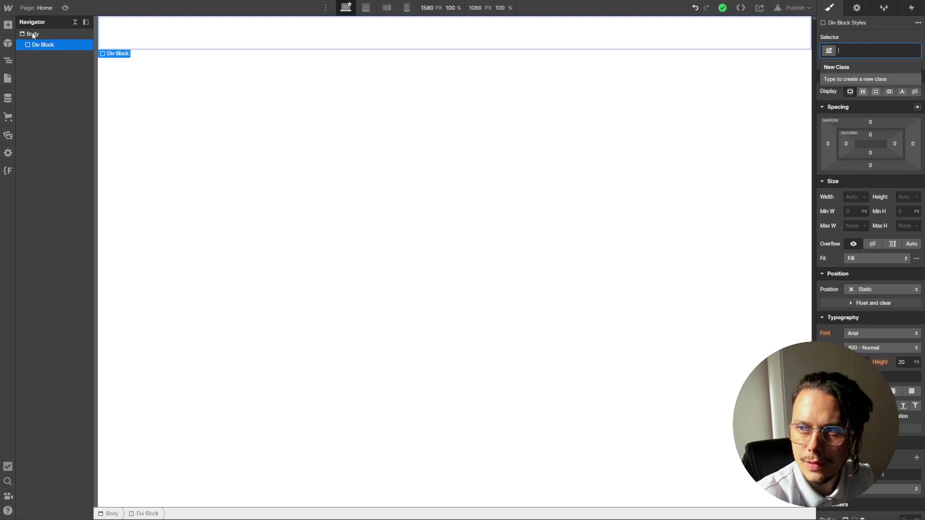
key("Return")
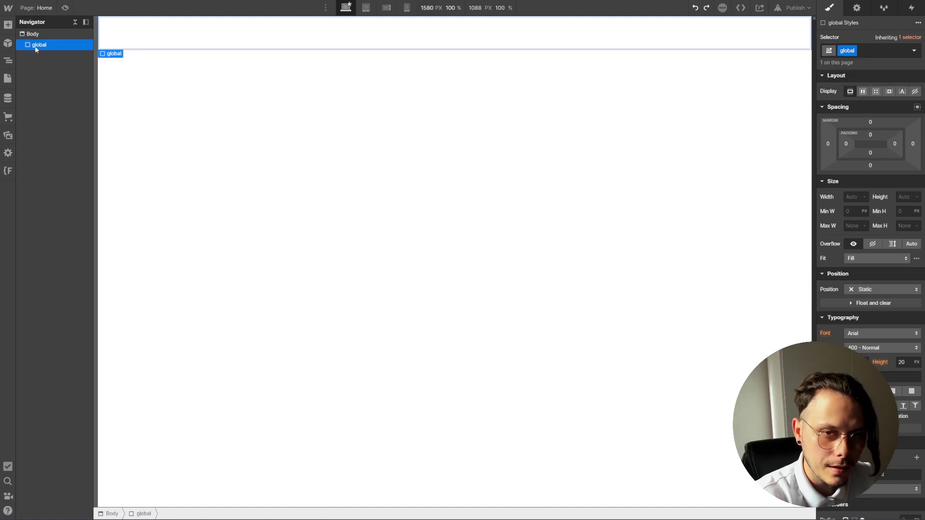
- Add a div block inside global and give it the class info_holder
key("ctrl+e")
type("di")
key("Return")
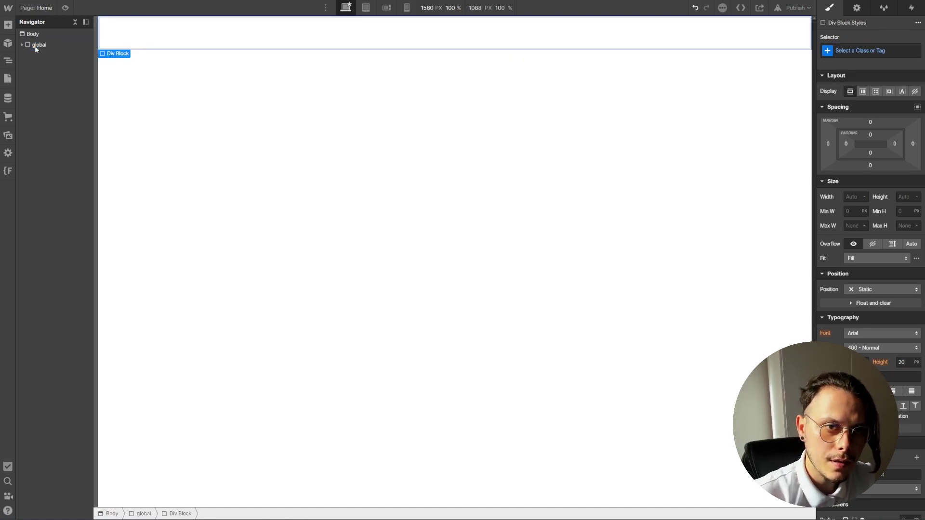
key("ctrl+Return")
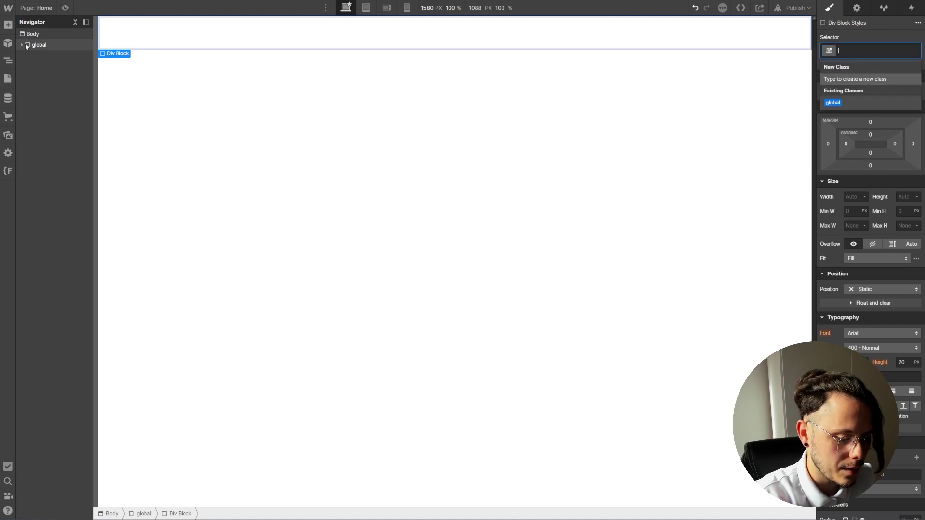
type("info_holder")
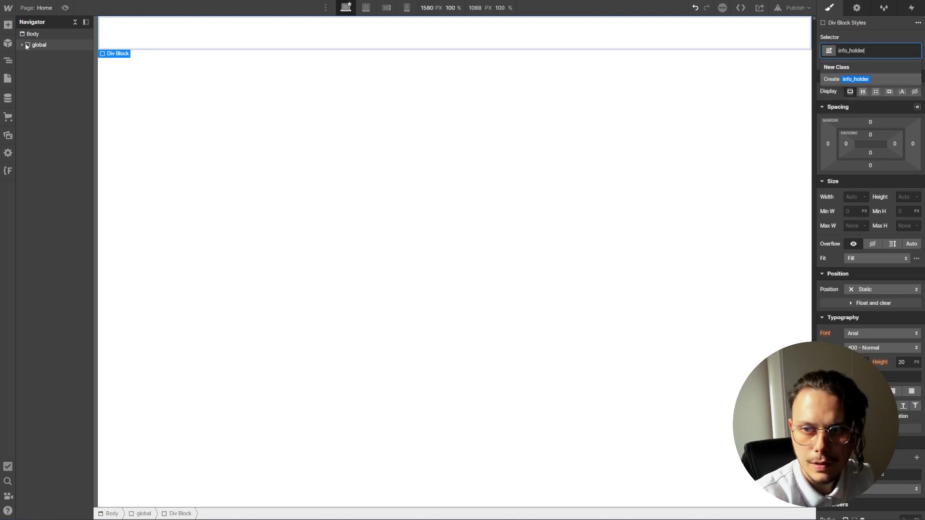
key("Return")
- Add an H1 heading inside the info_holder block
key("ctrl+e")
type("hea")
key("Return")
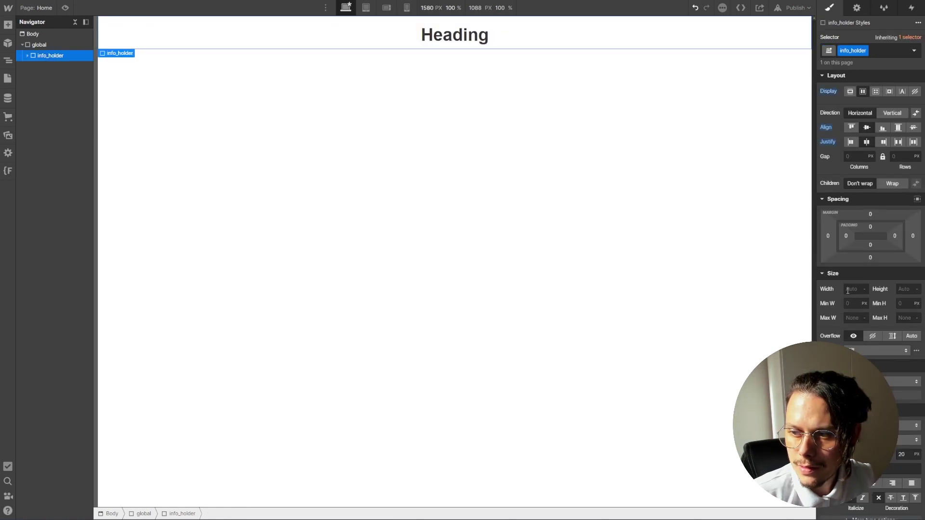
- Center the info_holder contents with a flex layout and size the block to 100% width and 100vh height
left_click(848, 290)
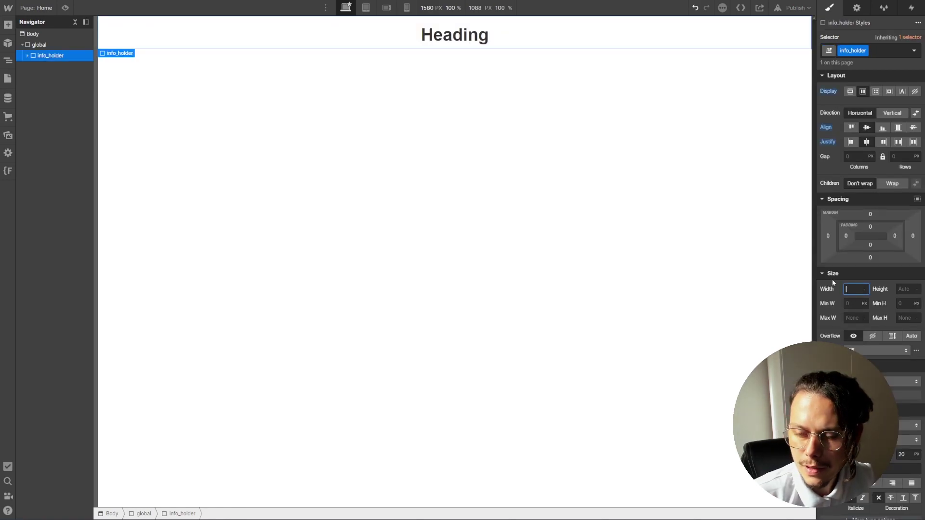
type("100%")
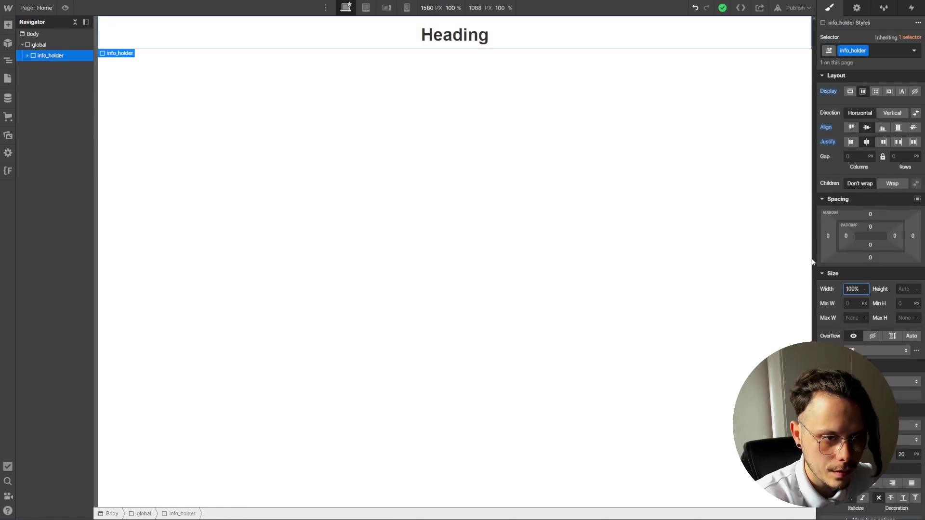
key("Tab")
type("100")
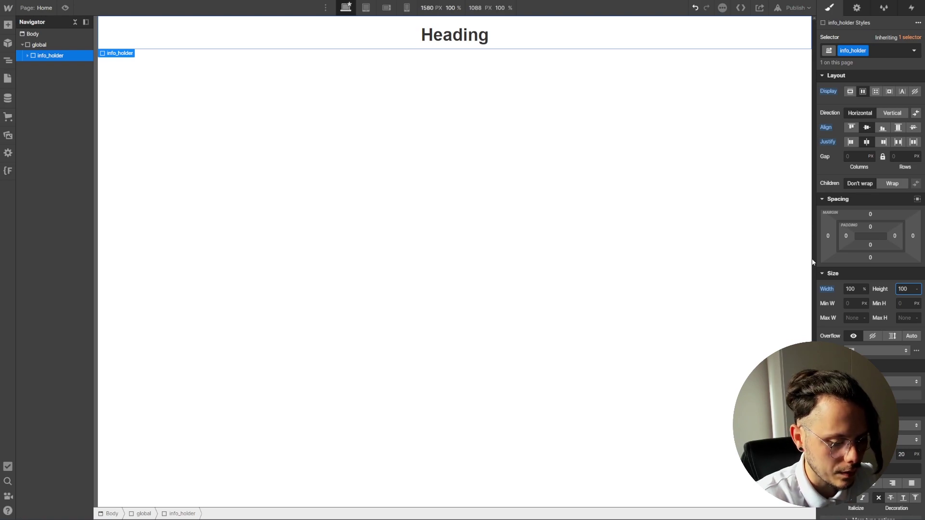
type("vh")
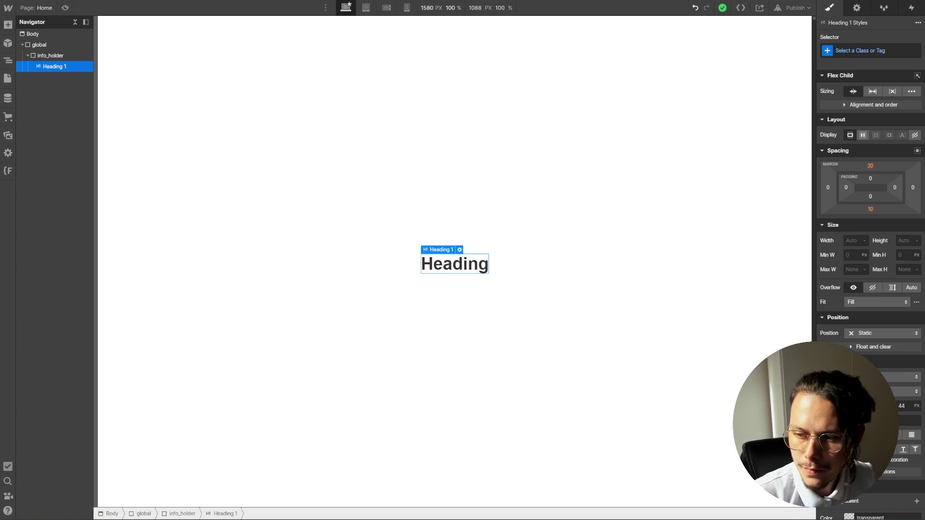
- Set the heading's font size to 10vw and its line height to 1
type("10vw")
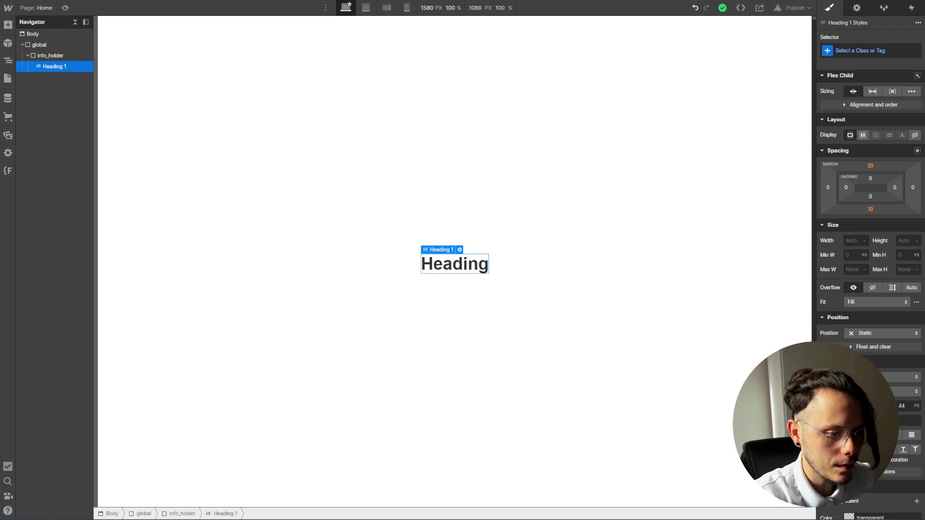
key("Return")
key("Tab")
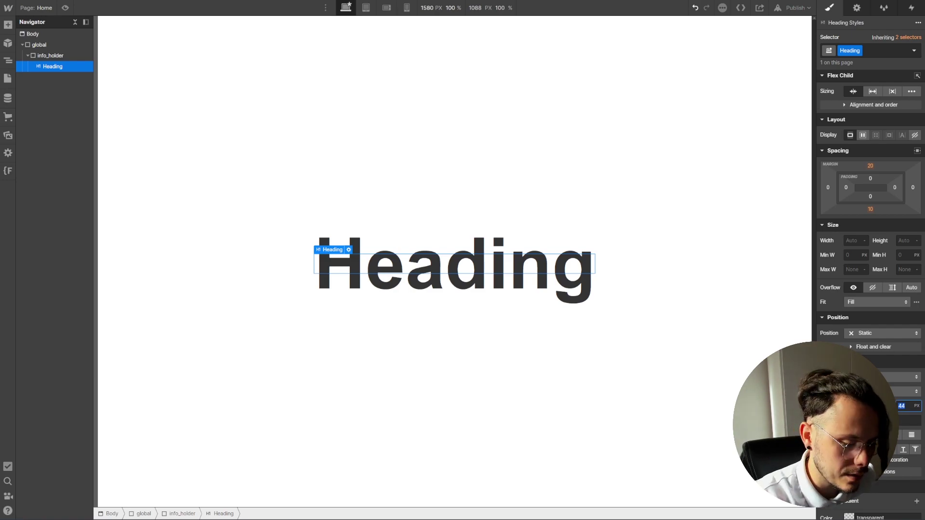
type("1--")
key("Return")
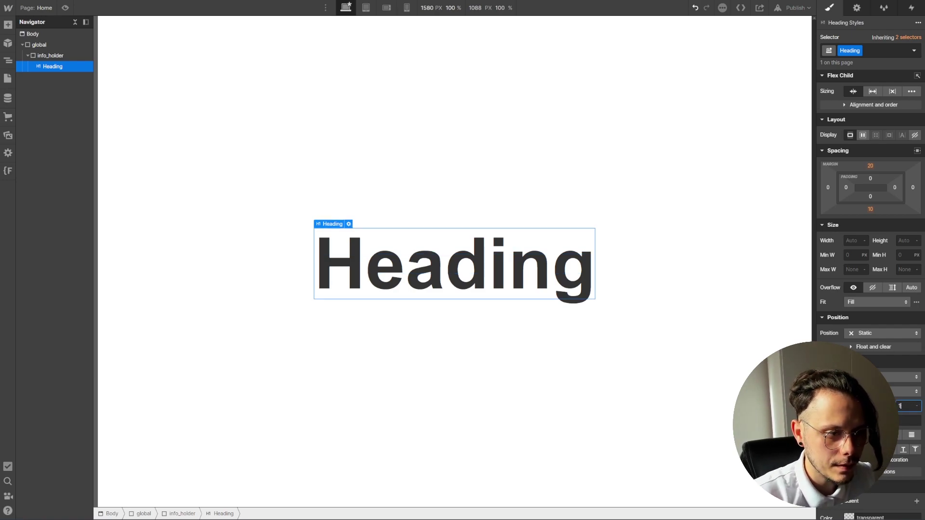
- Duplicate the info_holder block with its heading twice so that global holds three sections
left_click(54, 56)
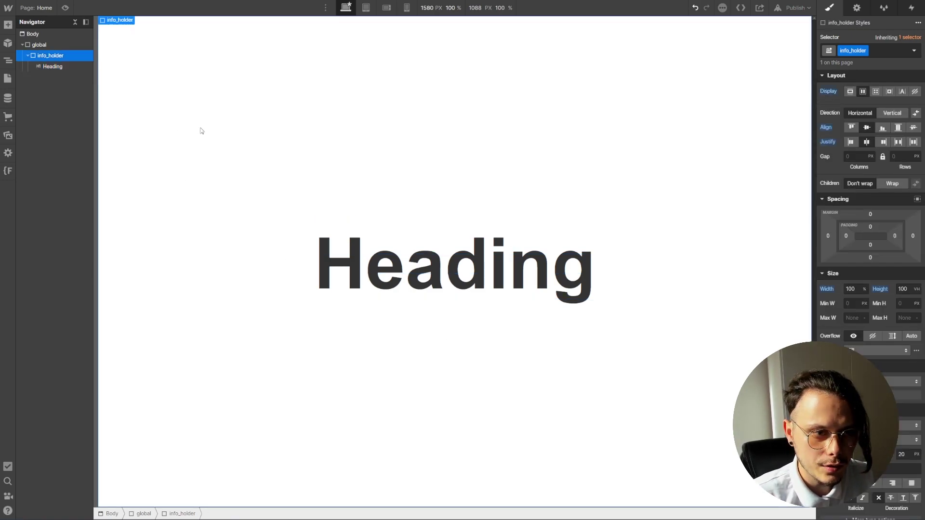
key("ctrl+c")
key("ctrl+v")
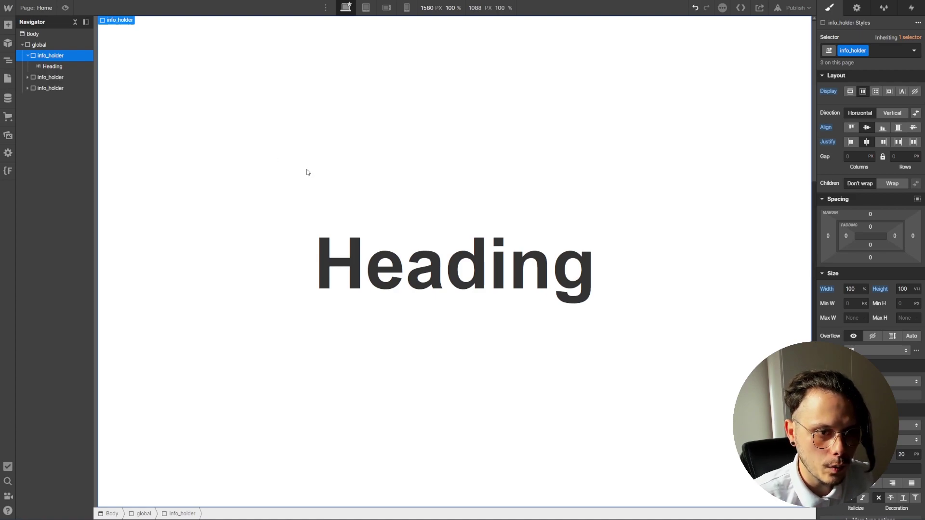
key("ctrl+v")
scroll(308, 177, "down", 2)
- Add a div block directly under the Body, after global, and give it the class spline
left_click(39, 44)
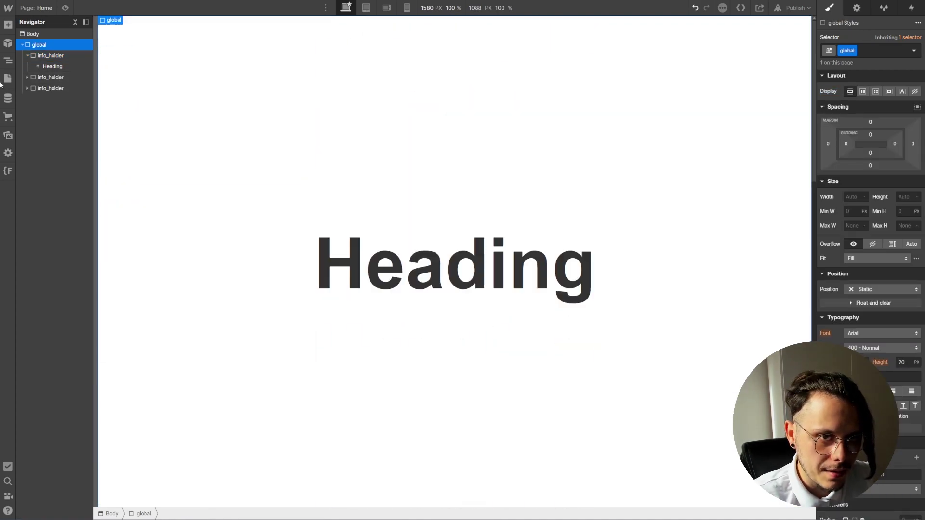
left_click(38, 33)
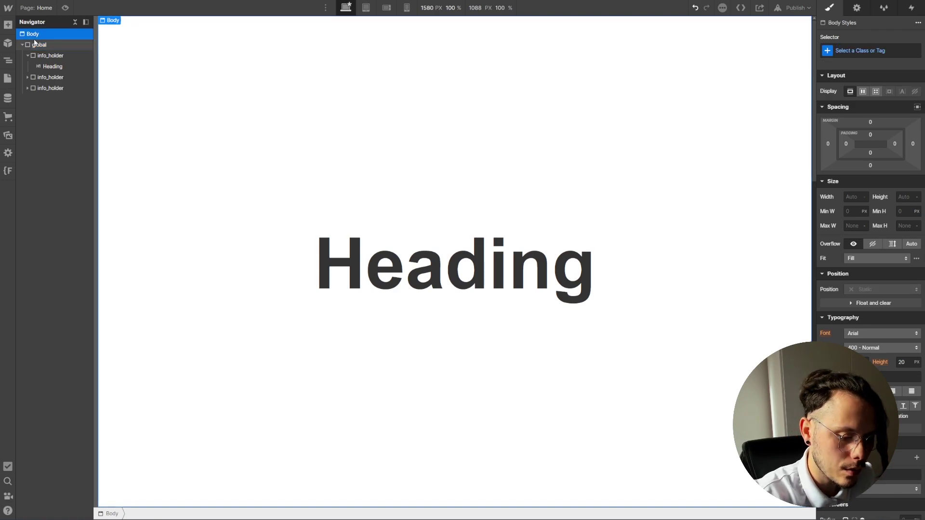
key("ctrl+e")
type("d")
key("Return")
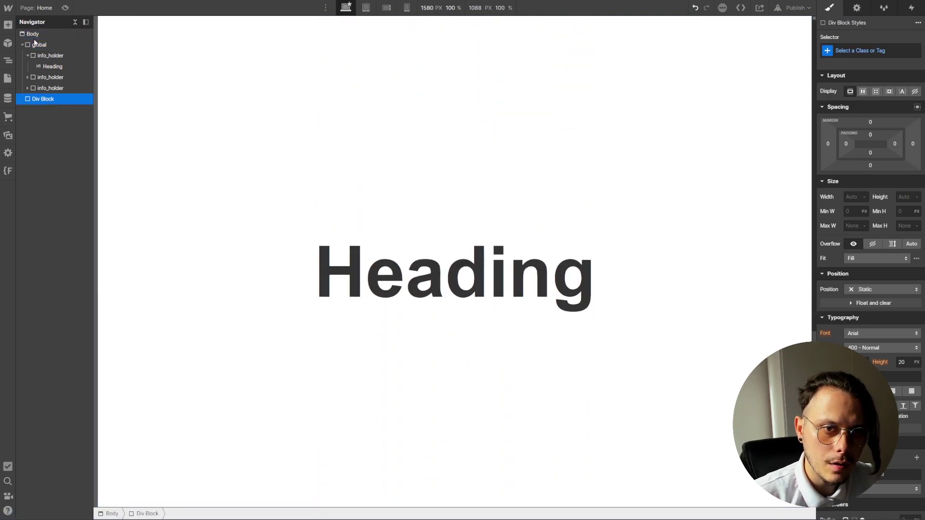
left_click(883, 51)
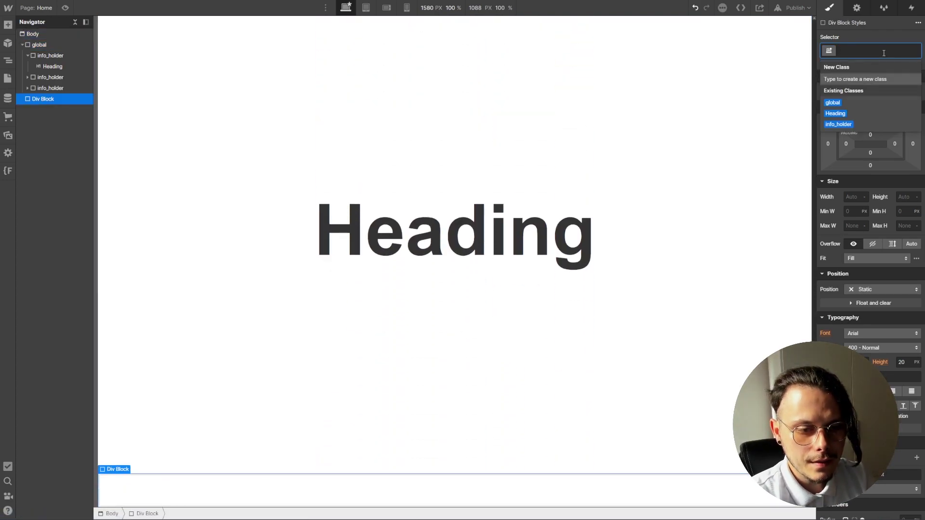
type("spline")
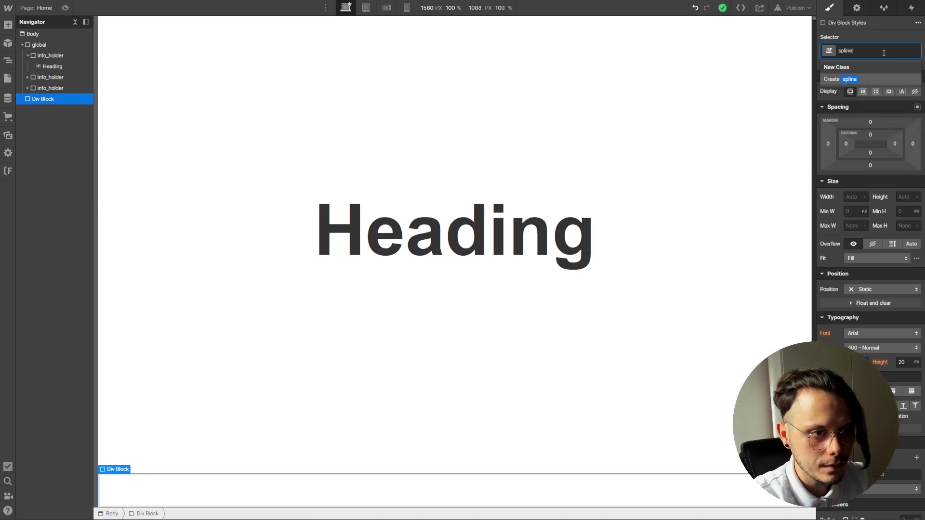
key("Return")
- Insert an HTML Embed element inside the spline block
key("ctrl+e")
type("emb")
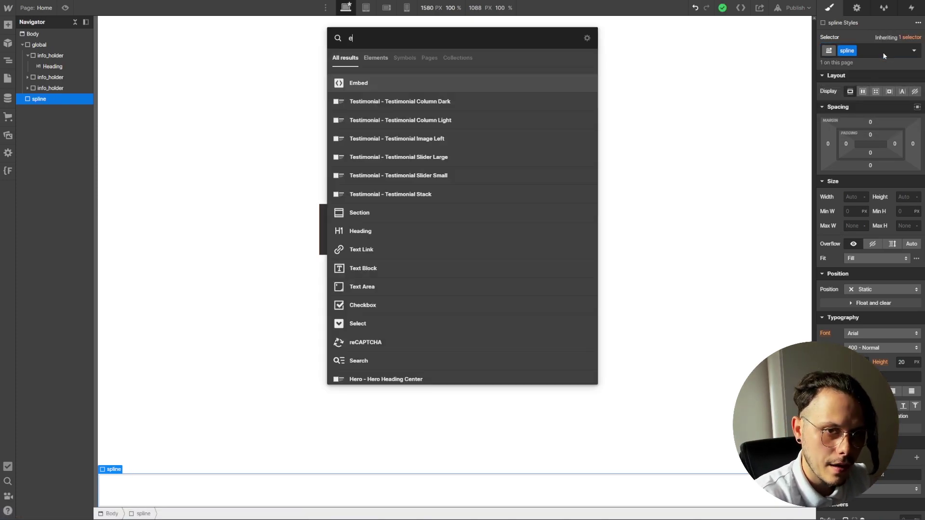
key("Return")
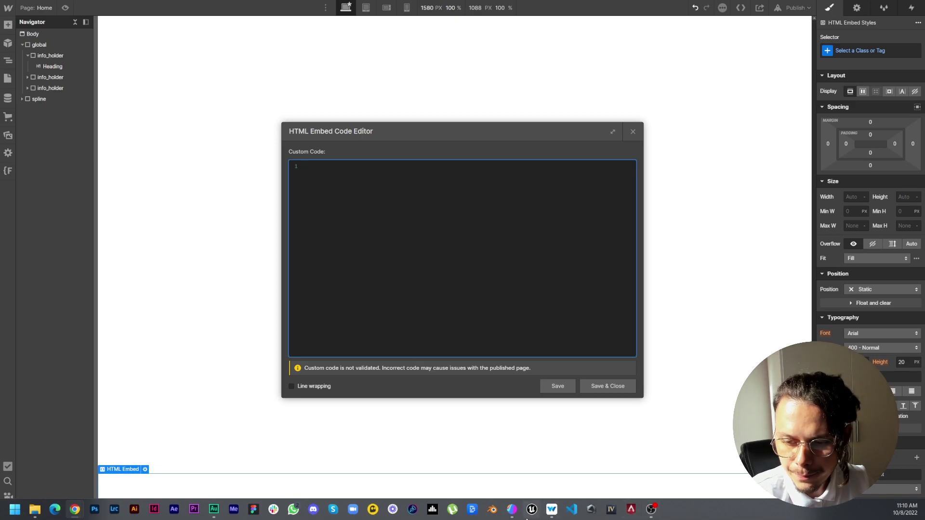
- Switch to Spline and browse the library scenes for the 3D Concrete Shape in the Abstract category
left_click(512, 509)
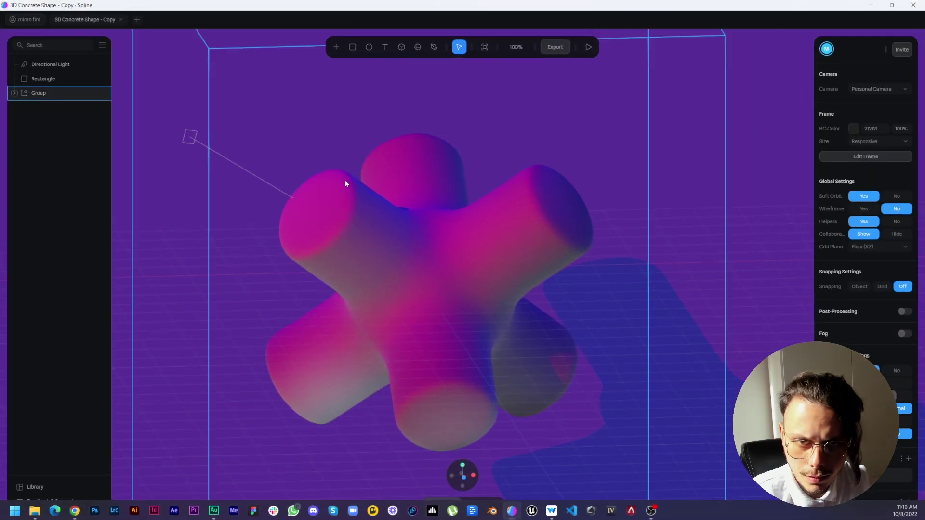
left_click(24, 21)
left_click(50, 113)
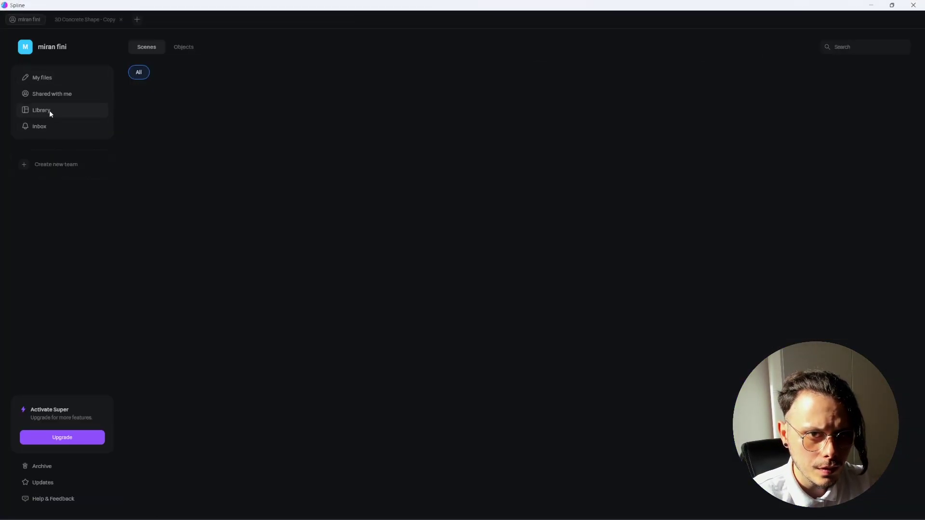
scroll(259, 228, "down", 5)
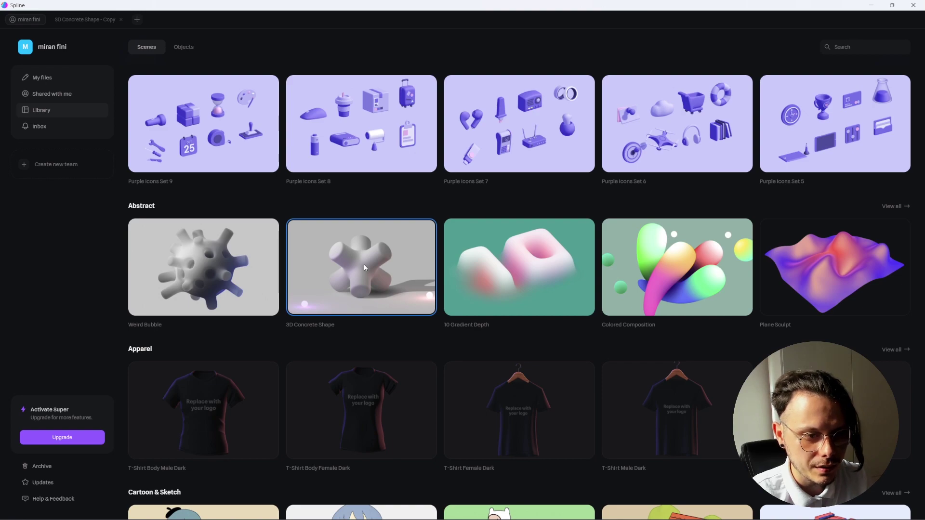
- Return to the 3D Concrete Shape copy and remove the Follow event from the Directional Light
left_click(79, 24)
scroll(520, 289, "down", 3)
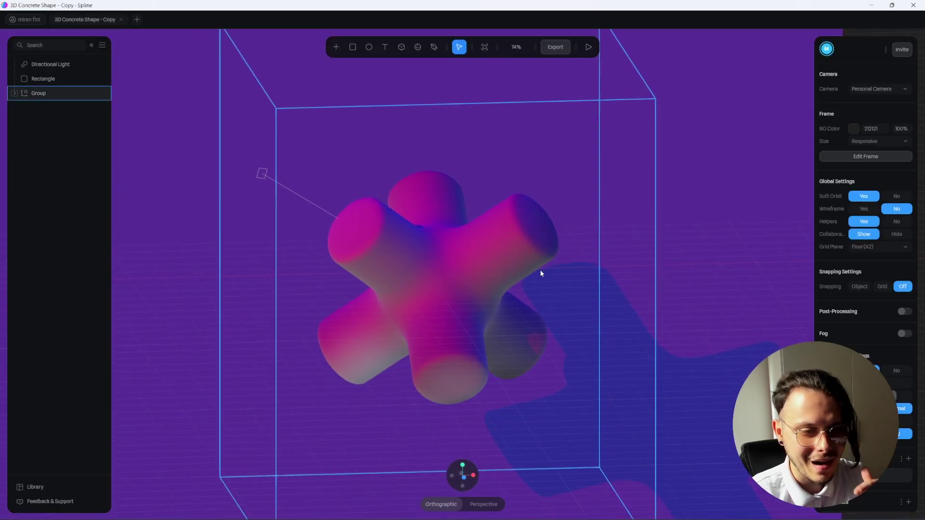
scroll(539, 266, "up", 5)
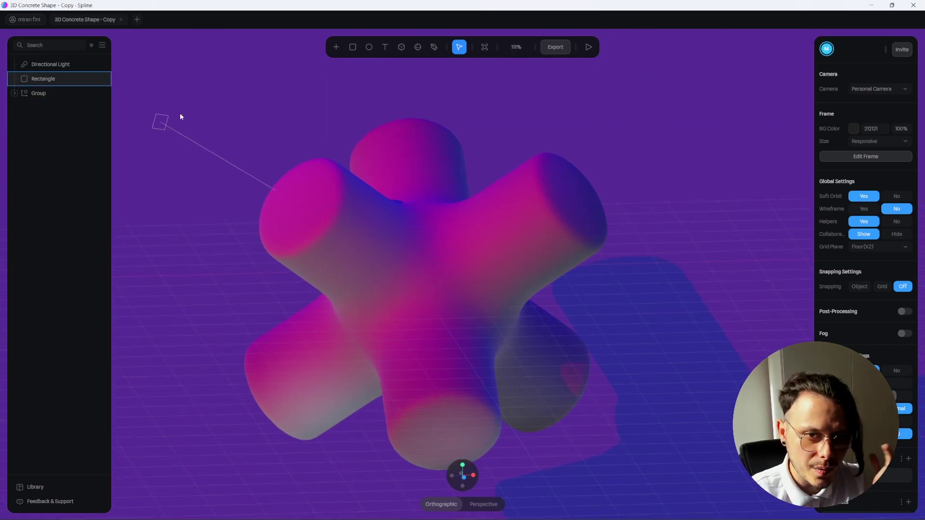
left_click(155, 129)
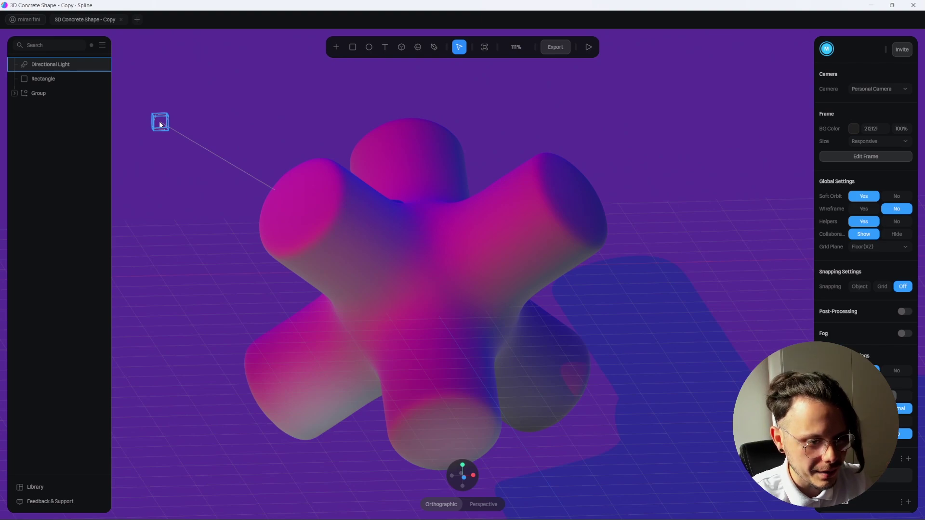
left_click(161, 124)
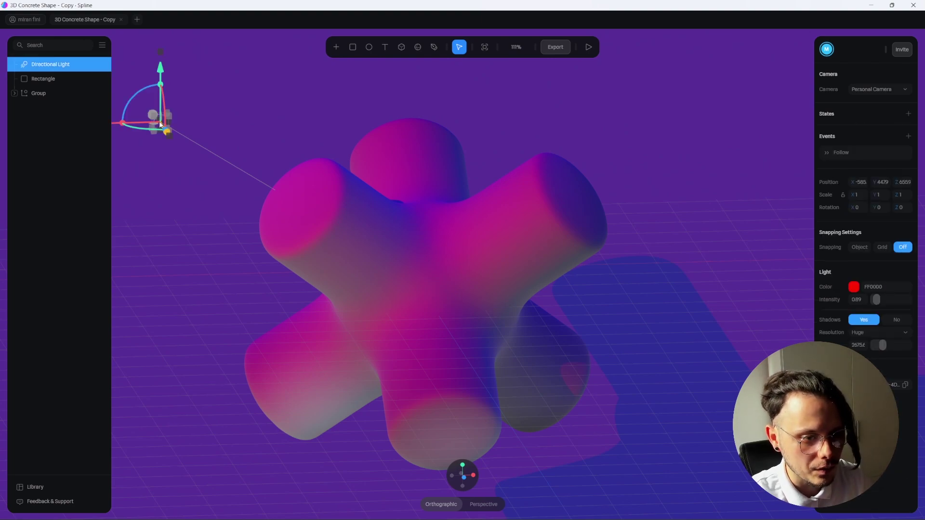
left_click(908, 152)
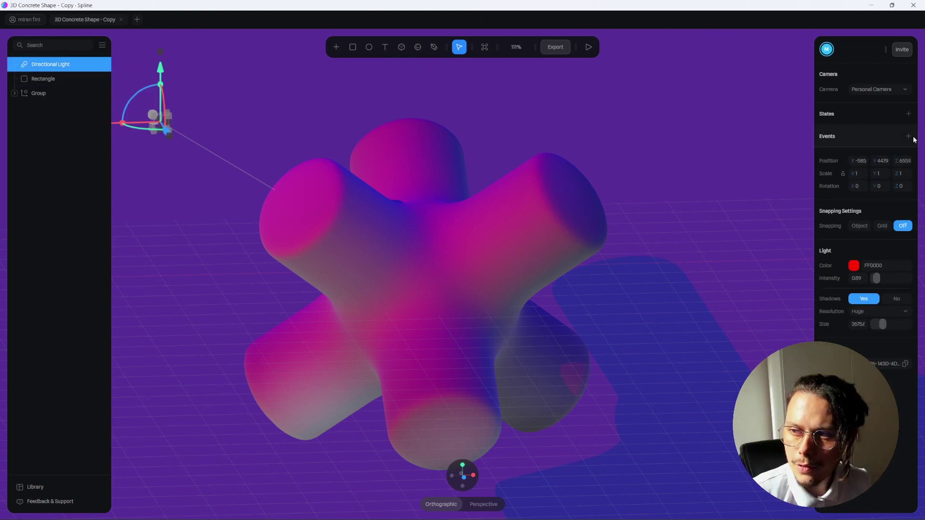
- Add a Follow event to the Directional Light and preview the scene in play mode
left_click(909, 136)
left_click(861, 153)
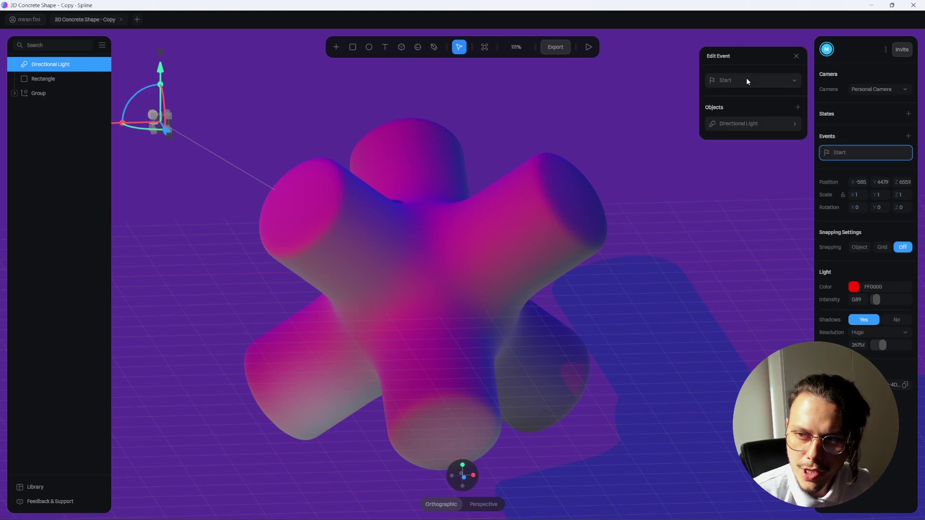
left_click(747, 81)
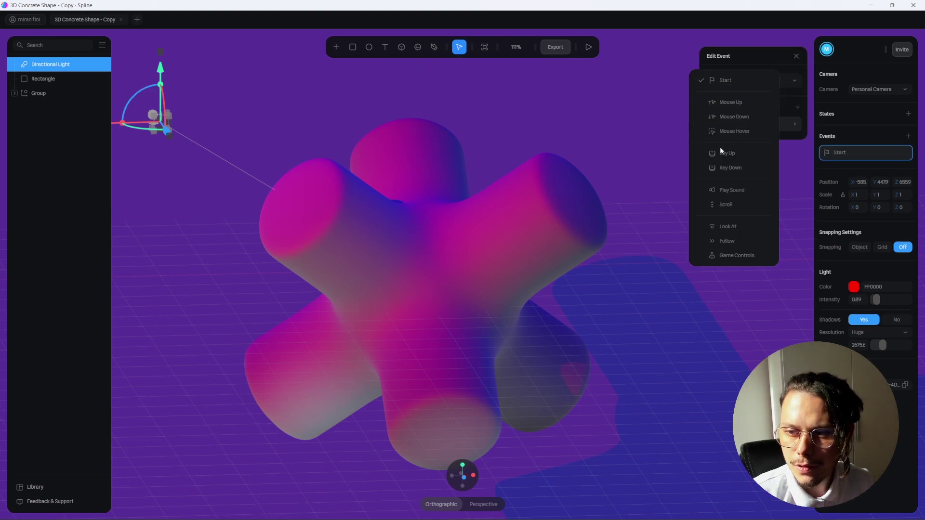
left_click(725, 240)
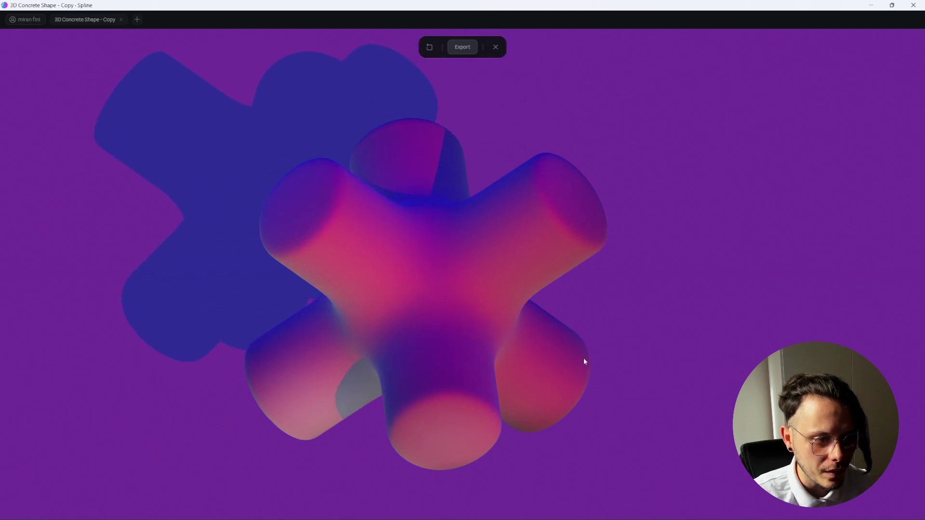
left_click(496, 47)
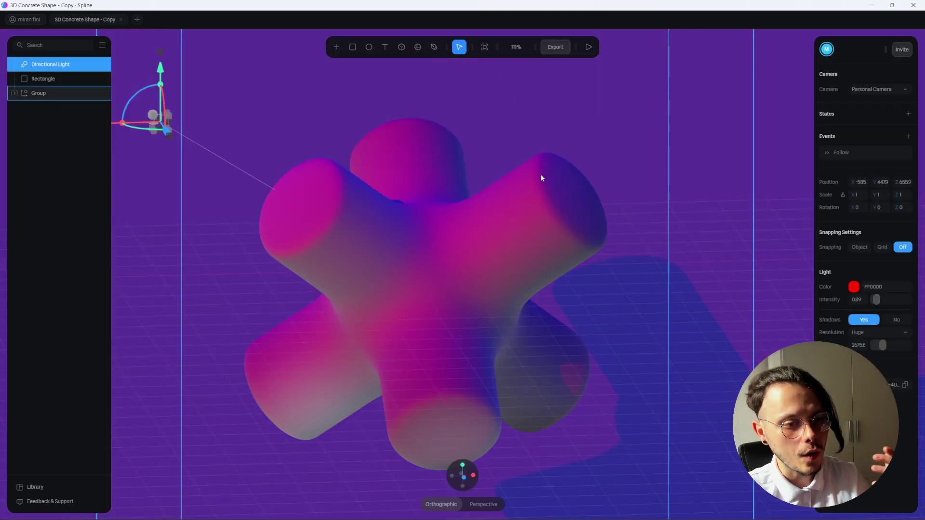
- Copy the scene's Public URL iframe embed code, switch to Webflow, and paste and save it in the HTML Embed code editor
left_click(555, 47)
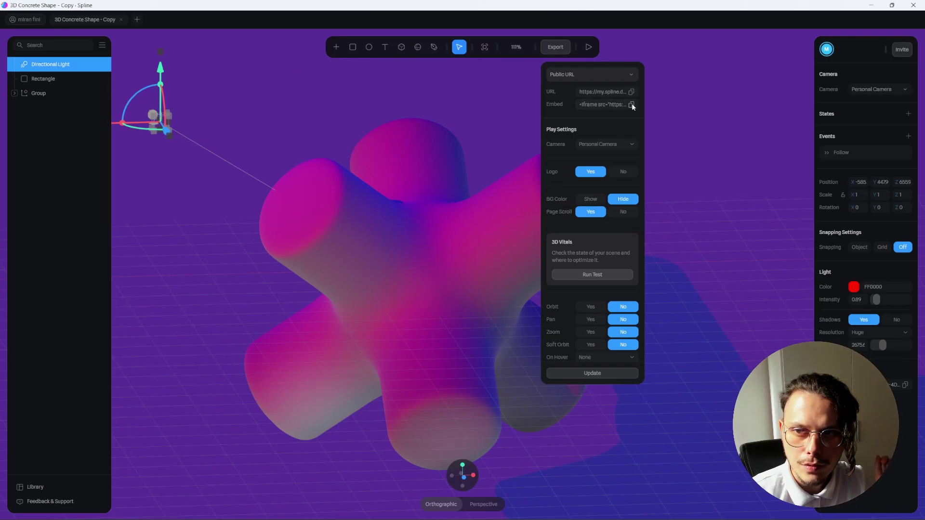
left_click(631, 104)
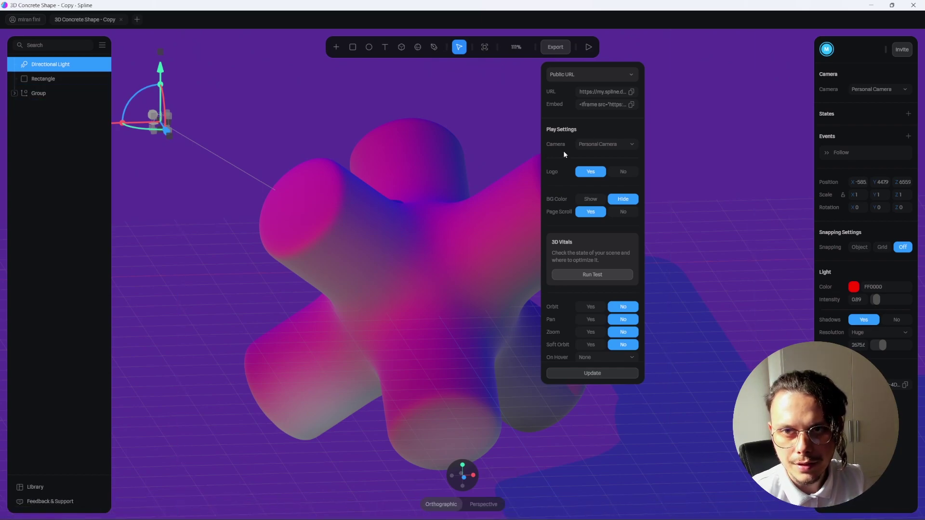
left_click(871, 5)
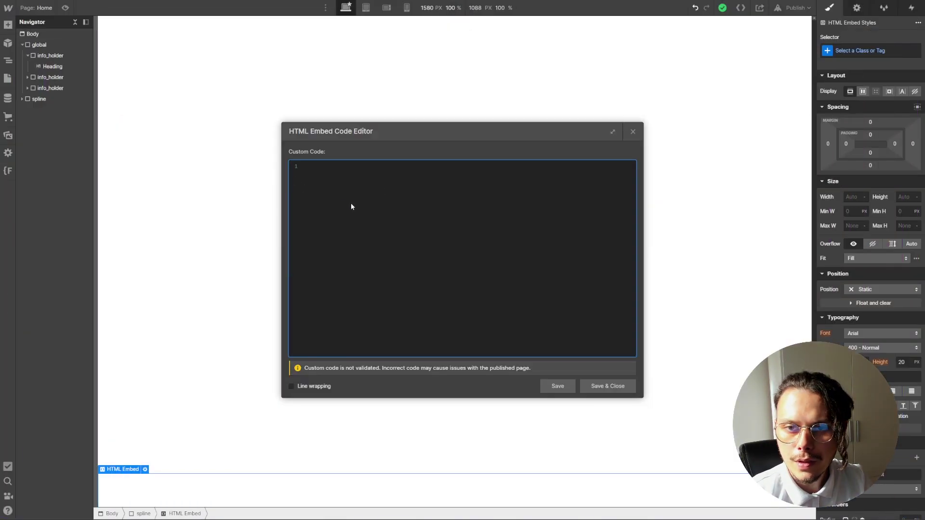
left_click(356, 177)
key("ctrl+v")
left_click(608, 386)
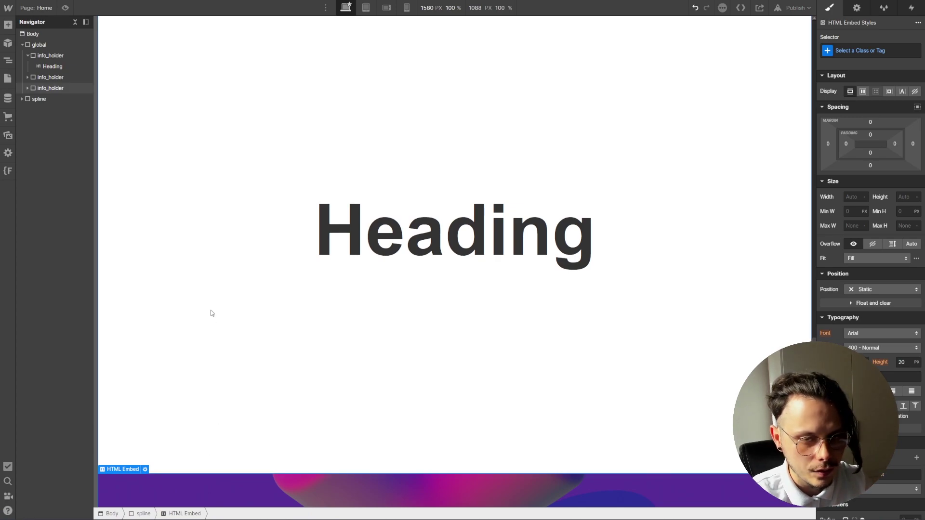
- Set the size of the HTML Embed inside the spline block to 100% width and 100vh height
left_click(22, 99)
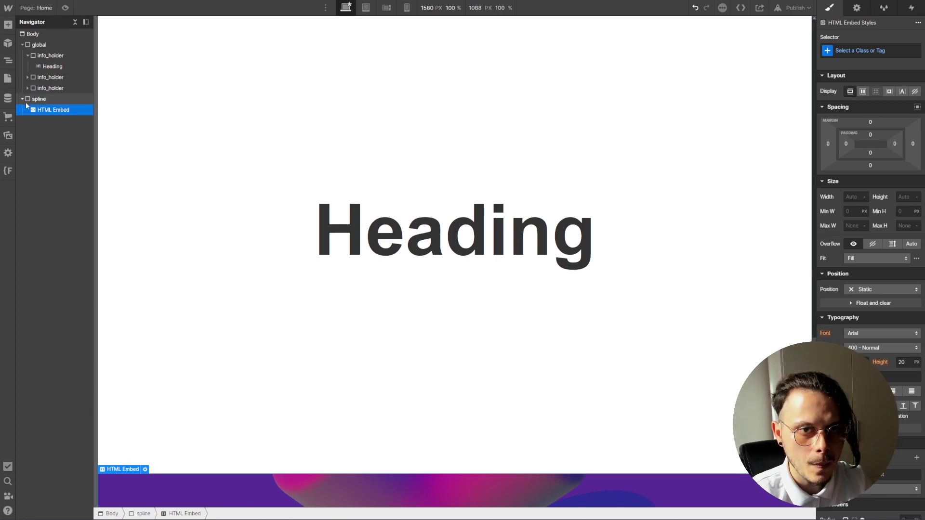
left_click(854, 197)
type("100%")
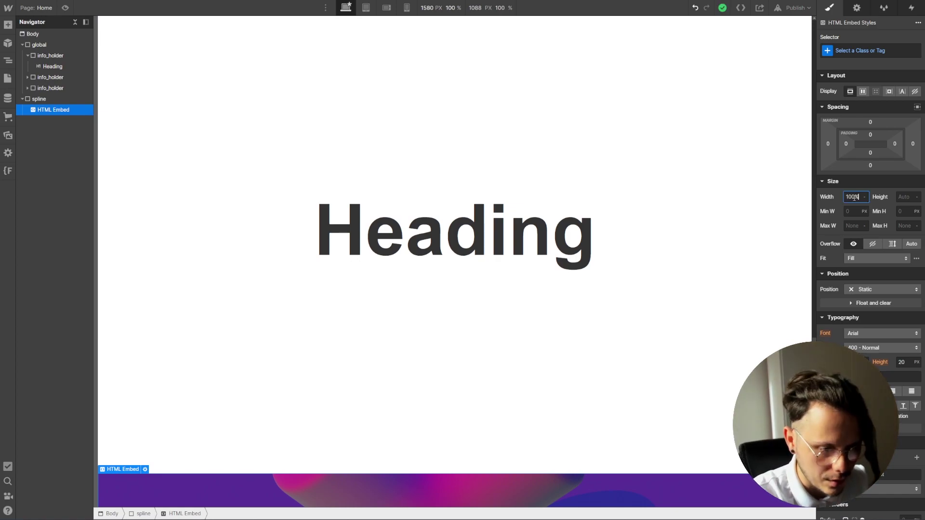
key("Tab")
type("100vh")
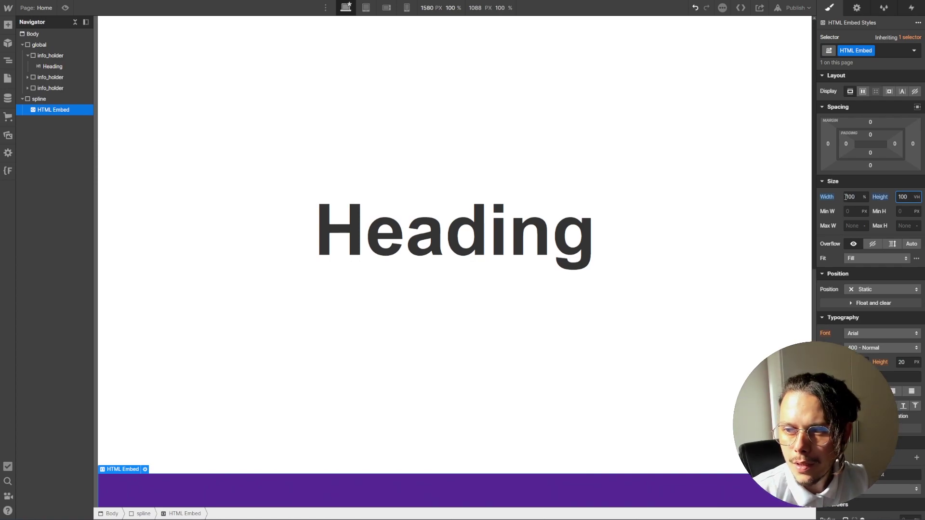
scroll(558, 221, "down", 7)
scroll(561, 215, "down", 2)
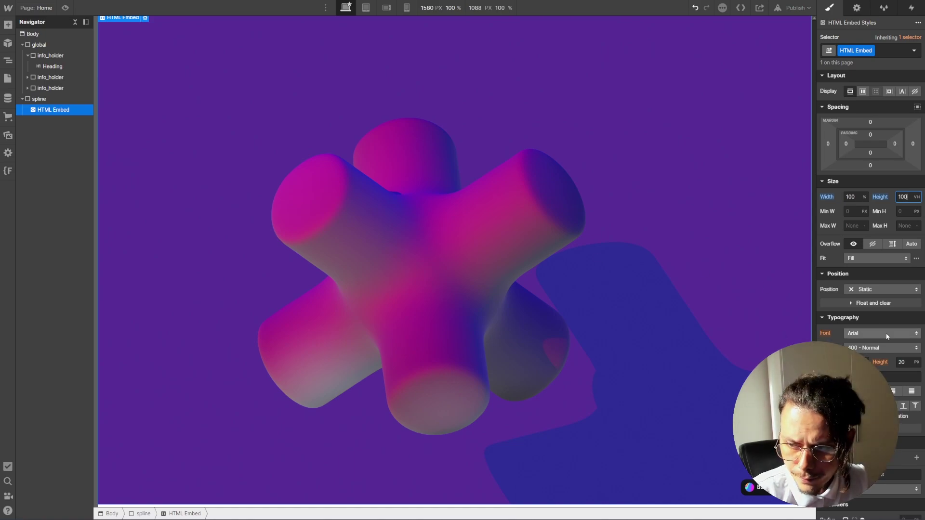
- Give the HTML Embed a Fixed position with 0% offsets on all sides and a z-index of 5
left_click(862, 289)
left_click(864, 319)
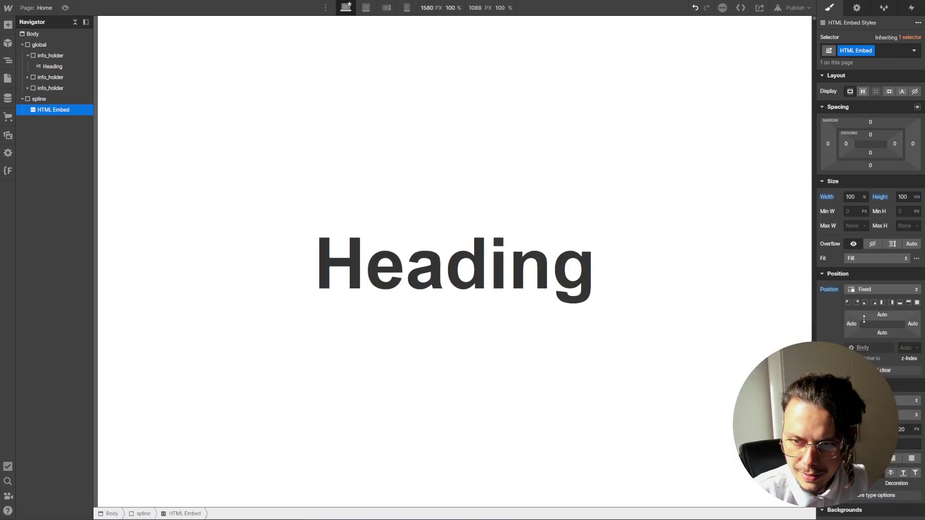
left_click(917, 302)
left_click(906, 348)
type("5")
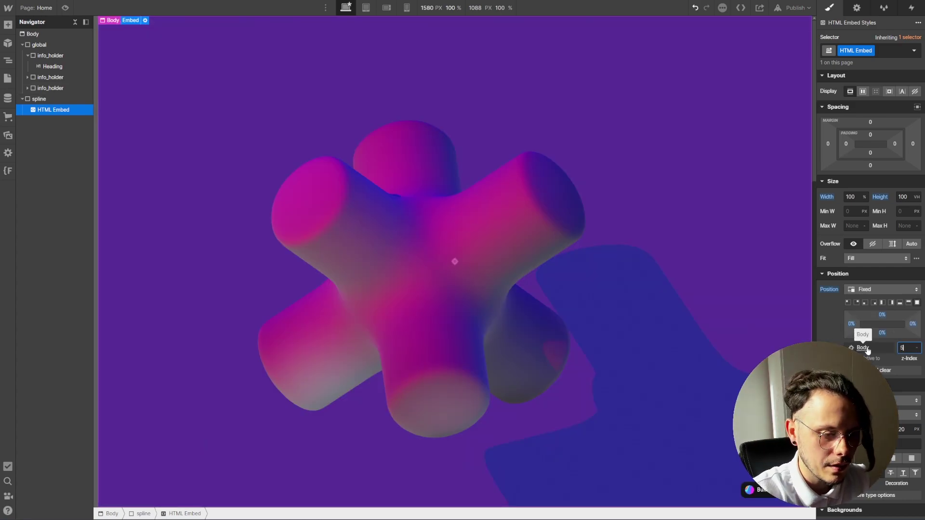
- Set the global block's position to Relative with a z-index of 10
left_click(52, 45)
left_click(867, 289)
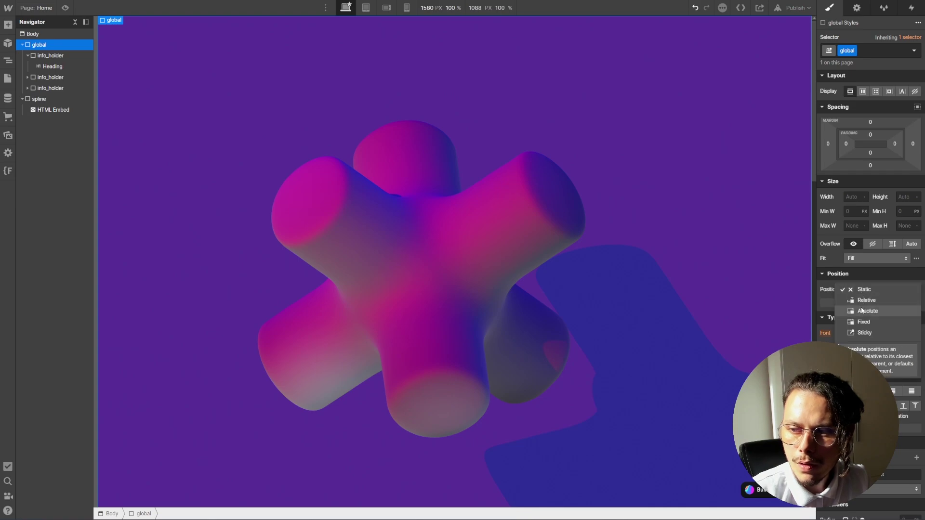
left_click(866, 300)
left_click(904, 336)
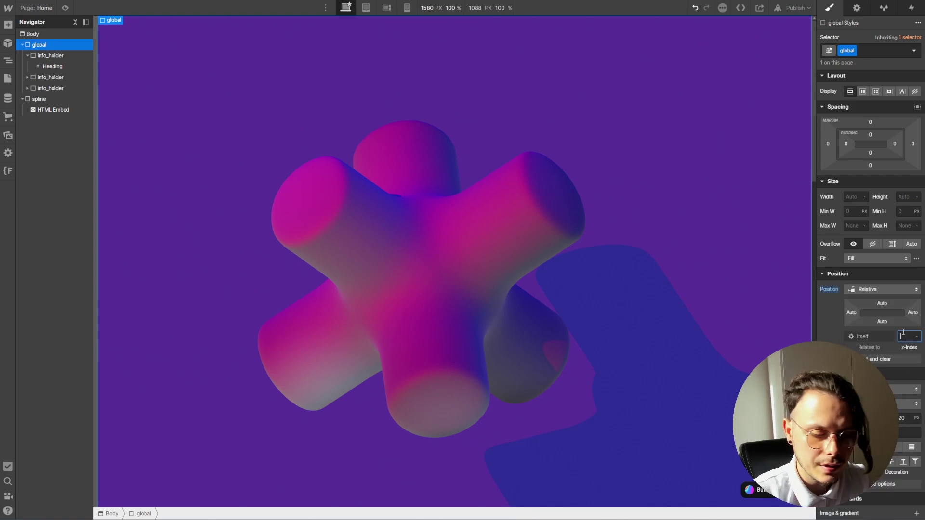
type("10")
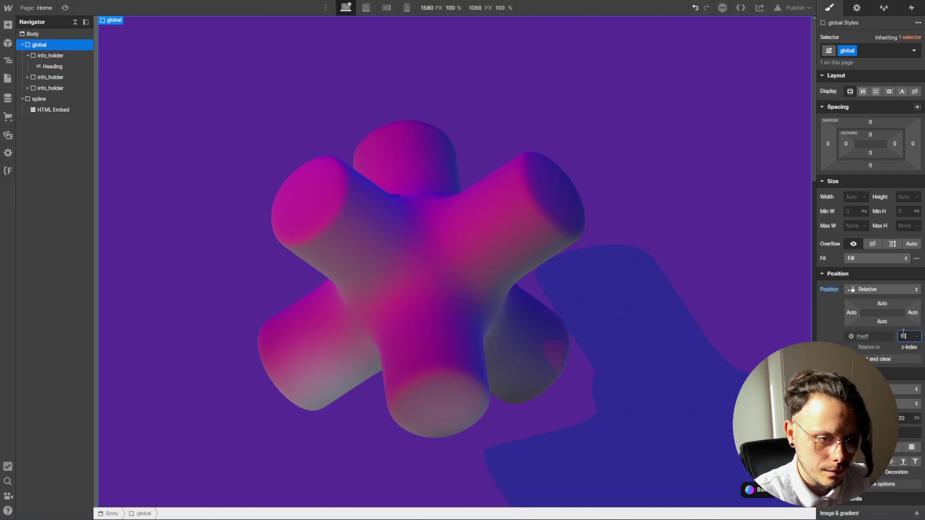
key("Return")
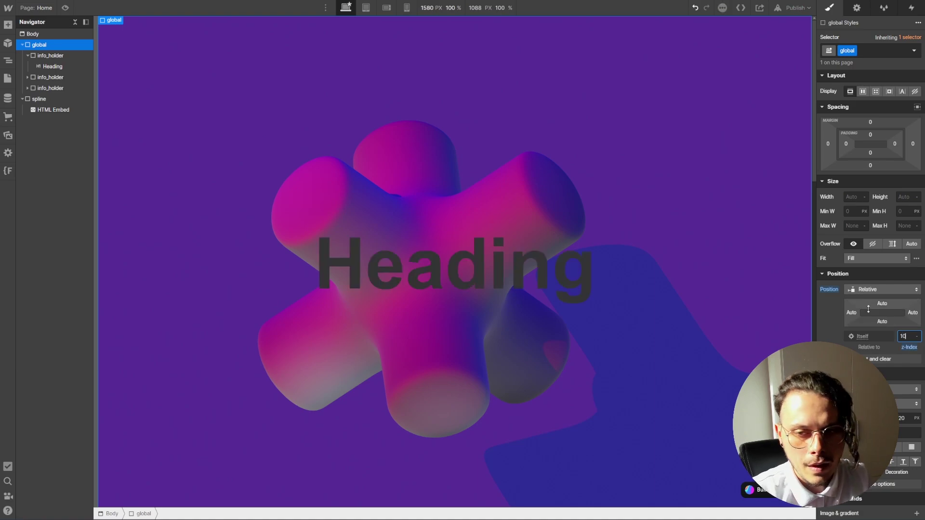
- Publish the site to spline-fa624e.webflow.io and open the live page to check the headings over the 3D scene
left_click(791, 10)
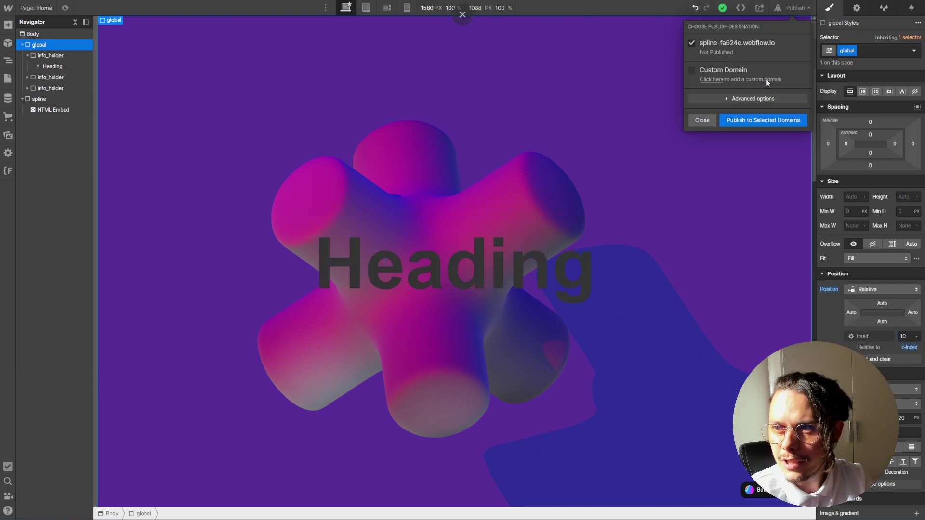
left_click(769, 124)
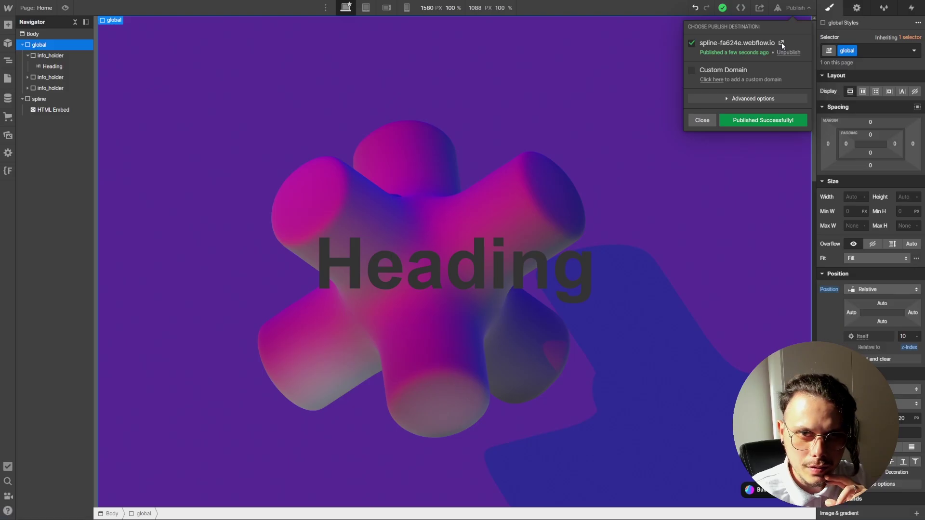
left_click(781, 43)
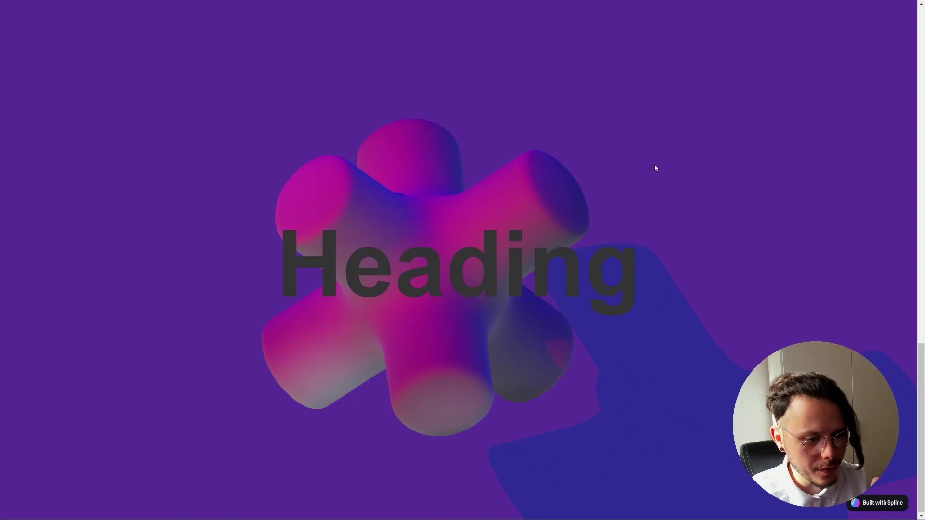
scroll(654, 166, "up", 15)
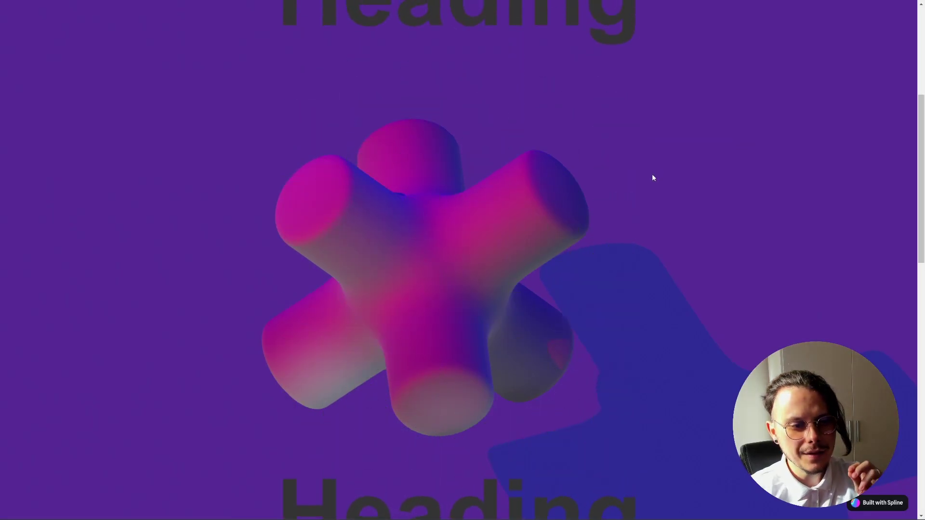
scroll(651, 183, "up", 5)
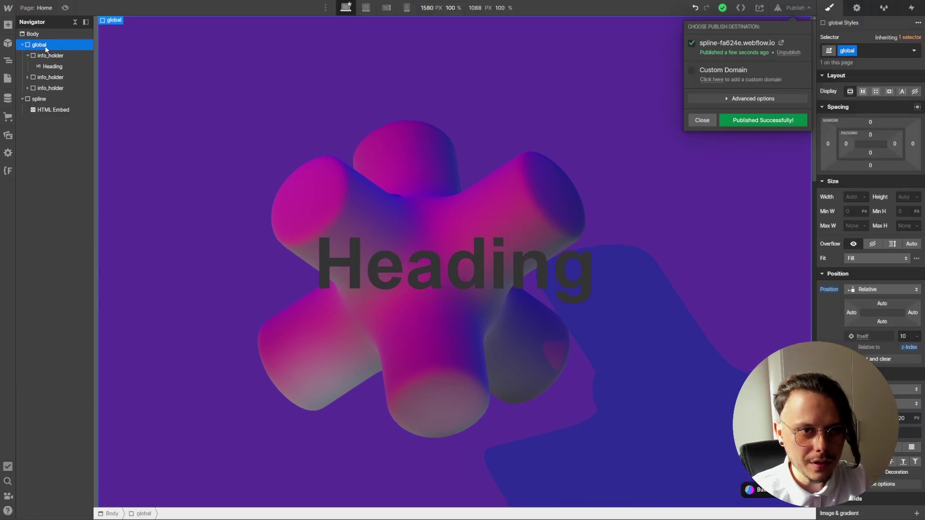
- Return to the Webflow Designer and insert a new HTML Embed element inside the global block
left_click(46, 48)
key("ctrl+k")
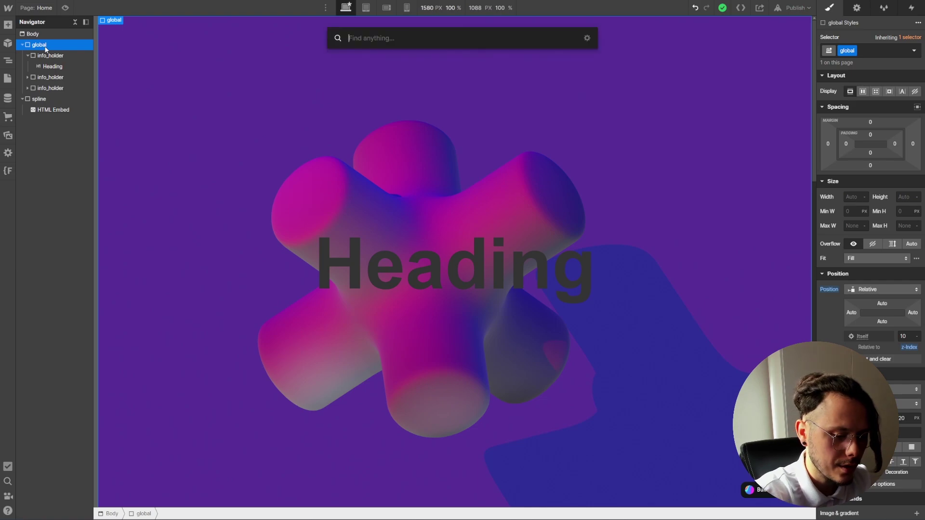
type("em")
key("Return")
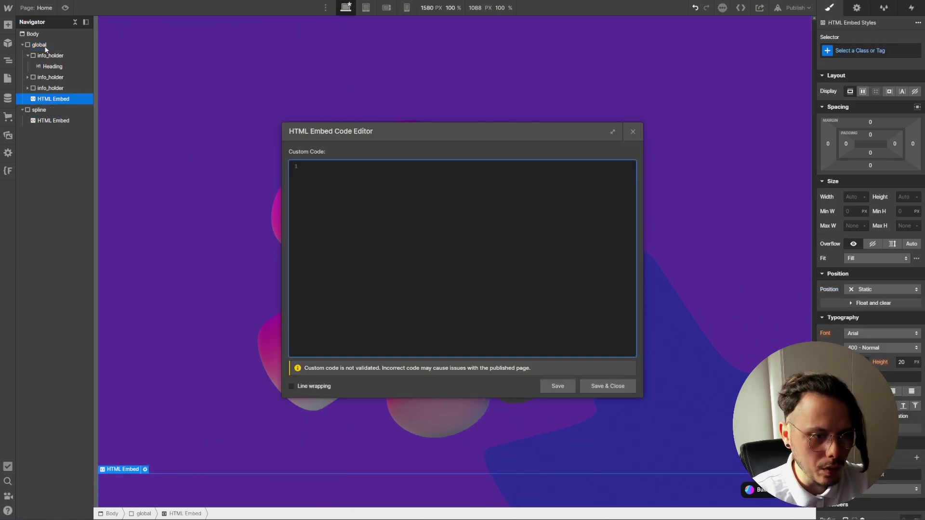
- Fill the new embed with a style block that sets pointer-events: none on .global, and save the code
type("s")
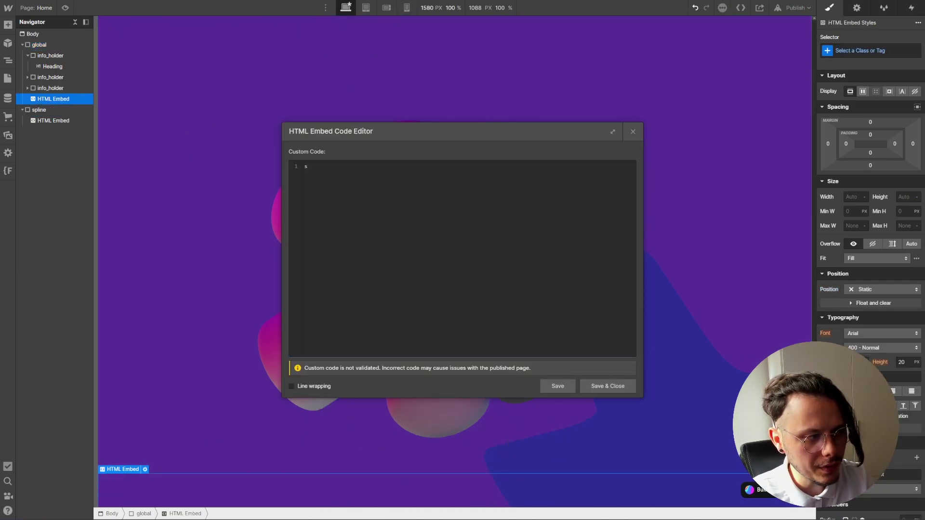
left_click(411, 212)
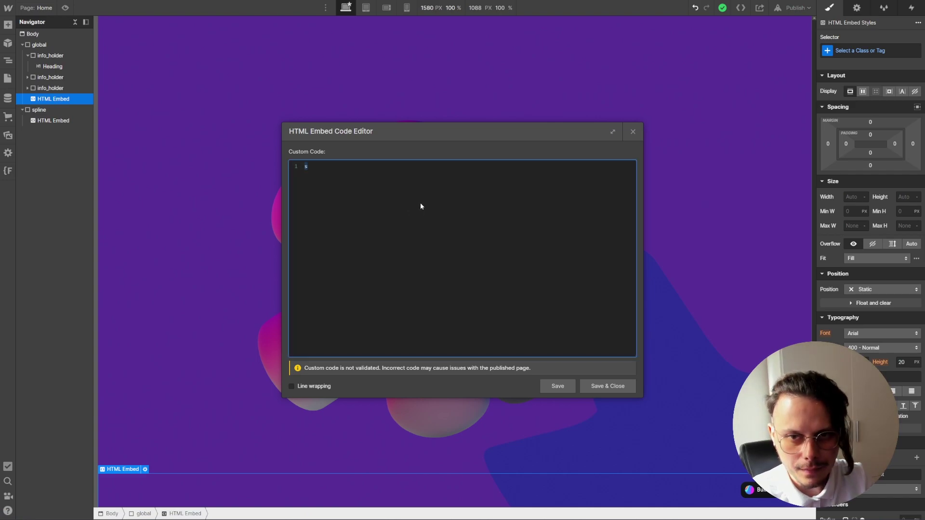
key("ctrl+v")
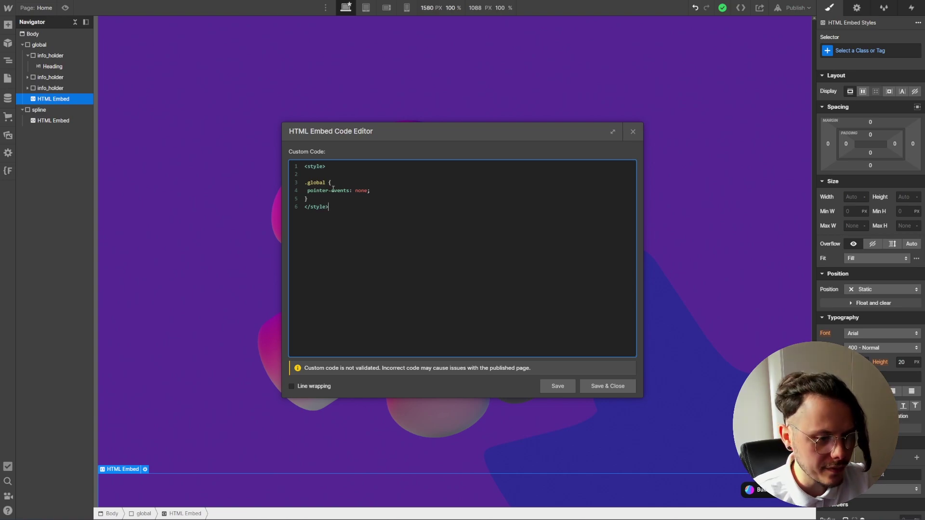
left_click(607, 385)
- Republish the site to the spline-fa624e.webflow.io domain
left_click(794, 8)
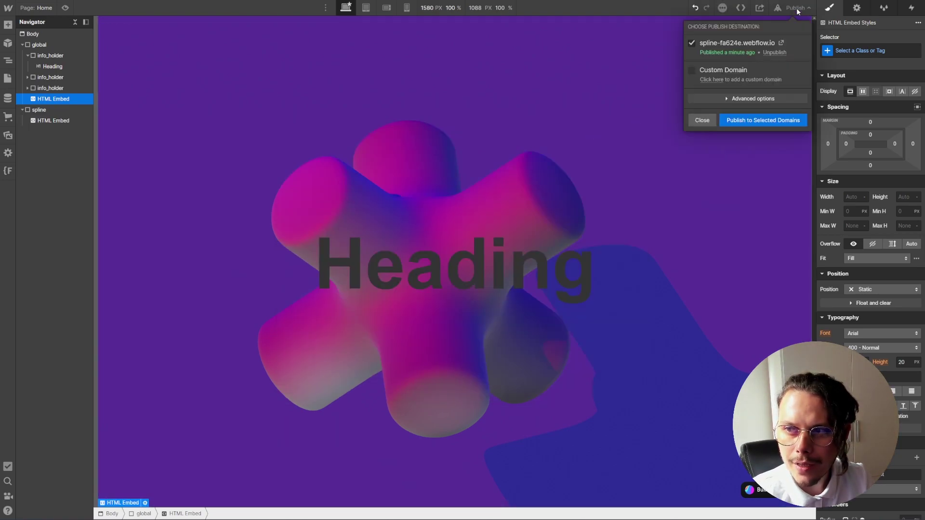
left_click(766, 120)
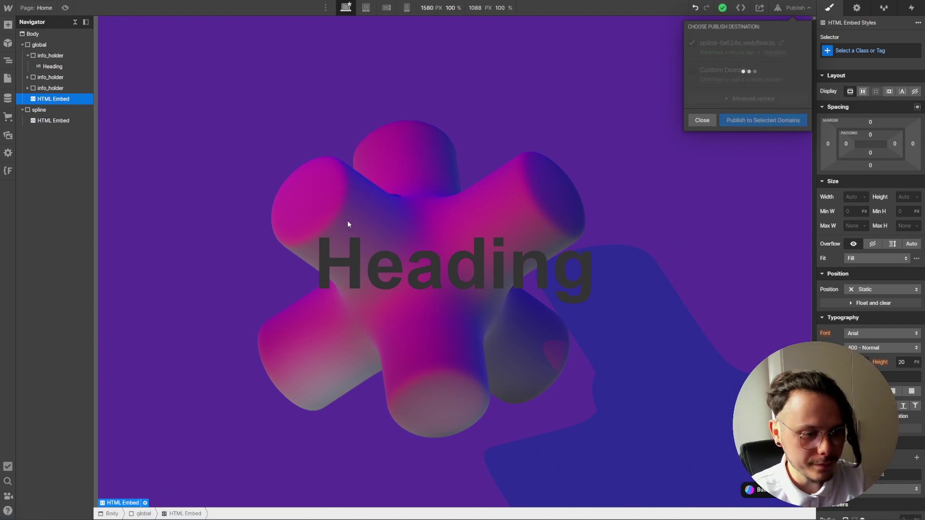